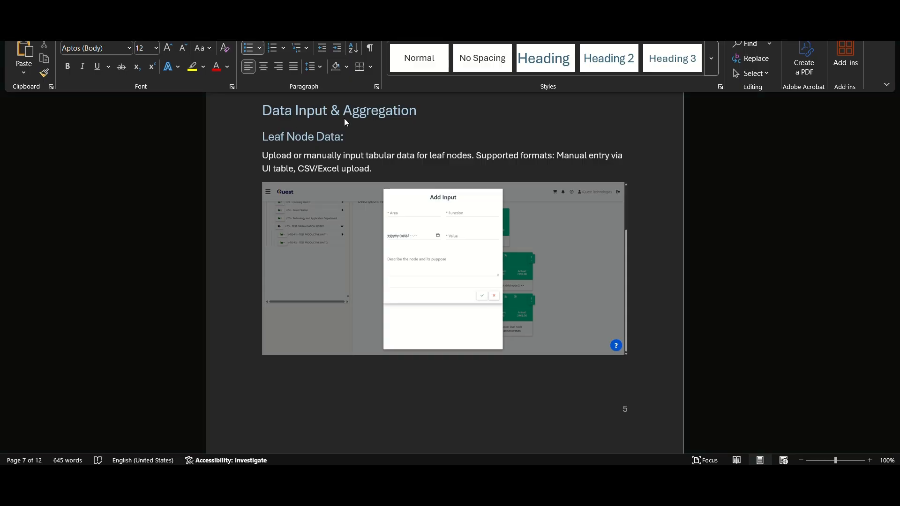
- Switch to the iQuest web app and examine the Total Product model from its header details down to the leaf nodes
{"action": "key", "text": "alt+Tab"}
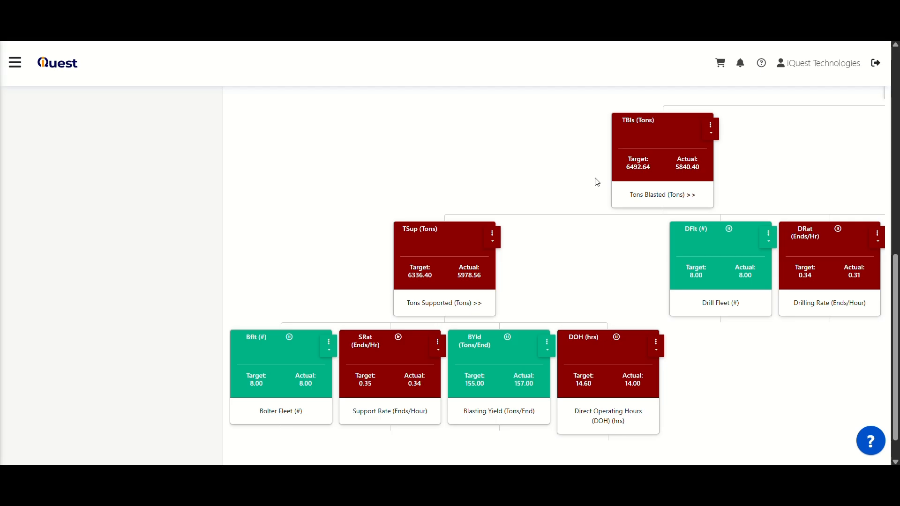
{"action": "scroll", "coordinate": [596, 182], "scroll_direction": "down", "scroll_amount": 1}
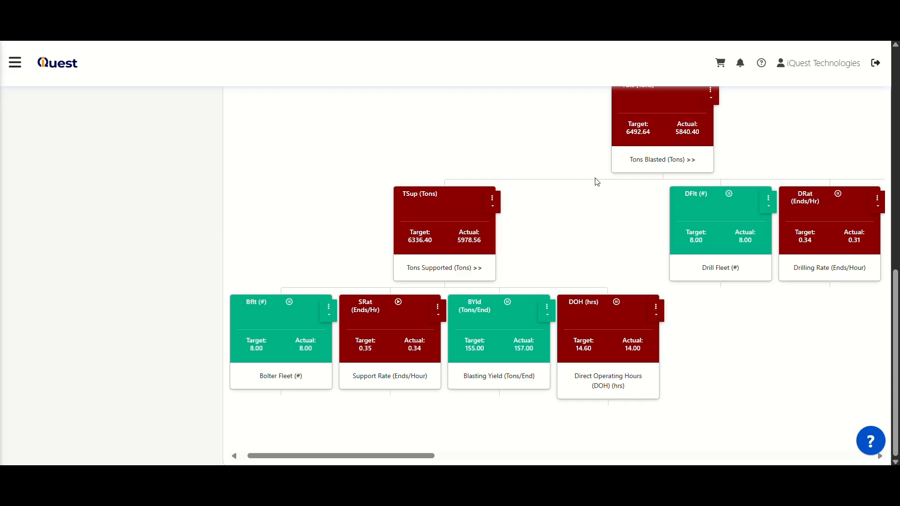
{"action": "scroll", "coordinate": [597, 182], "scroll_direction": "up", "scroll_amount": 5}
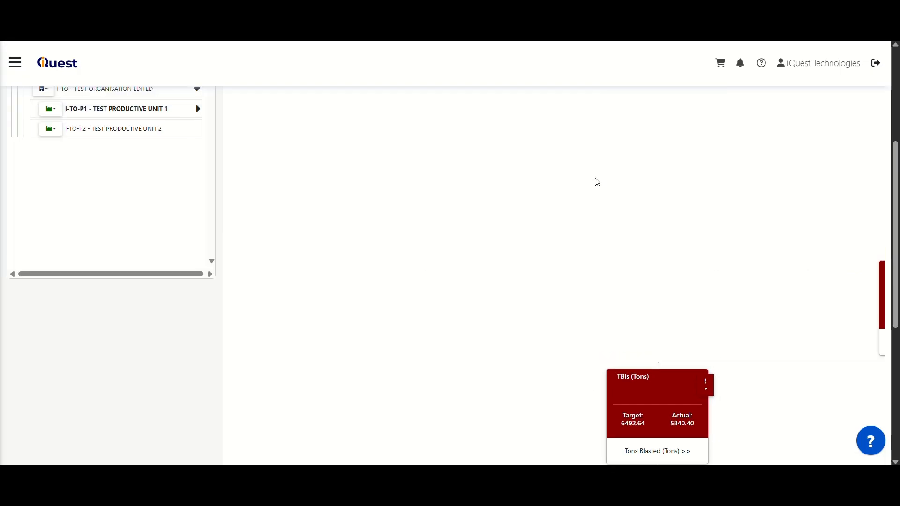
{"action": "scroll", "coordinate": [553, 188], "scroll_direction": "up", "scroll_amount": 4}
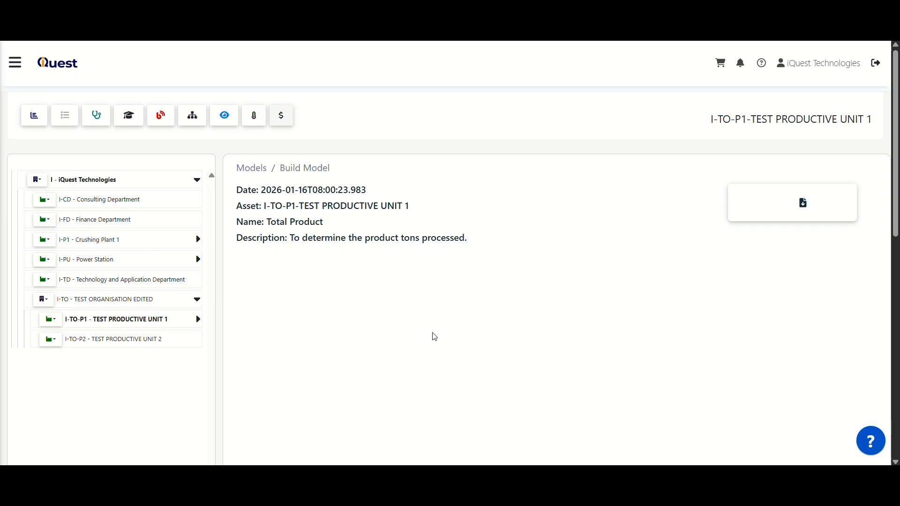
{"action": "scroll", "coordinate": [434, 336], "scroll_direction": "down", "scroll_amount": 10}
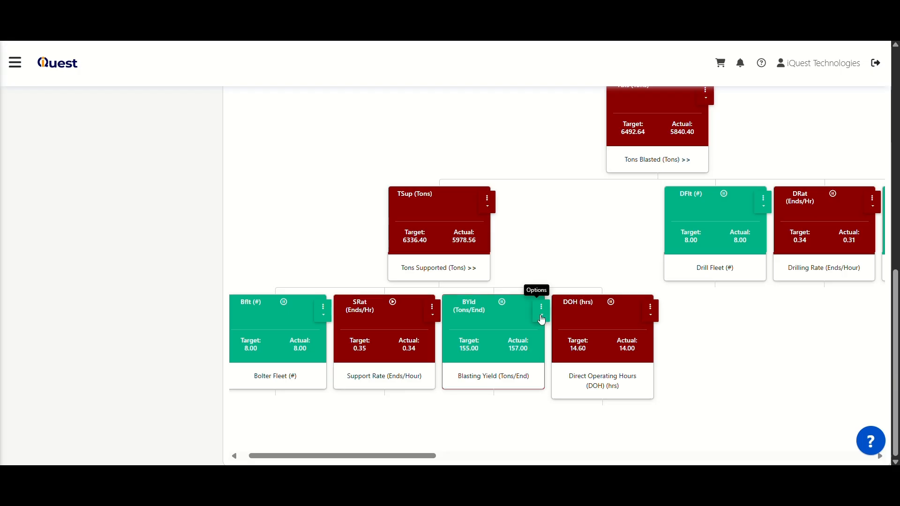
- Open the Add Input form for the Support Rate (SRat) node, go through its area, function, date, value and description fields, and discard it
{"action": "left_click", "coordinate": [540, 313]}
{"action": "left_click", "coordinate": [400, 311]}
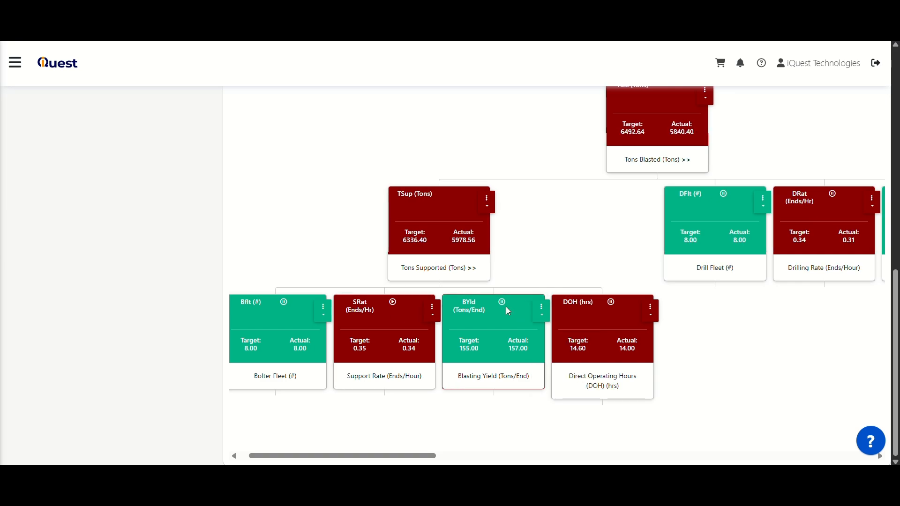
{"action": "left_click", "coordinate": [432, 310]}
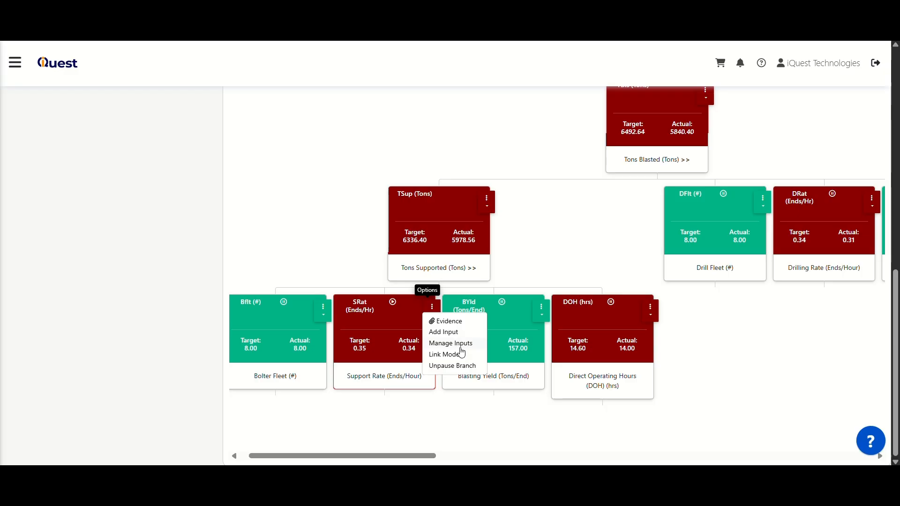
{"action": "left_click", "coordinate": [450, 333]}
{"action": "left_click", "coordinate": [419, 119]}
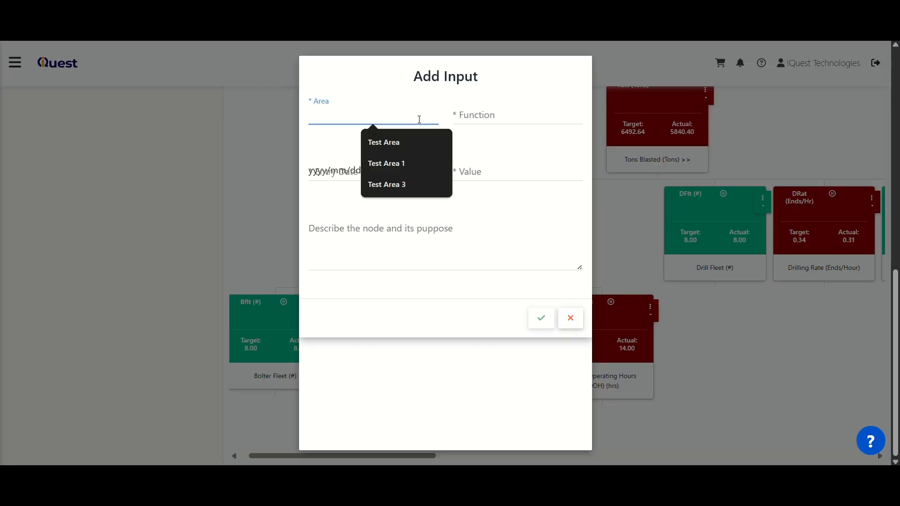
{"action": "left_click", "coordinate": [492, 118]}
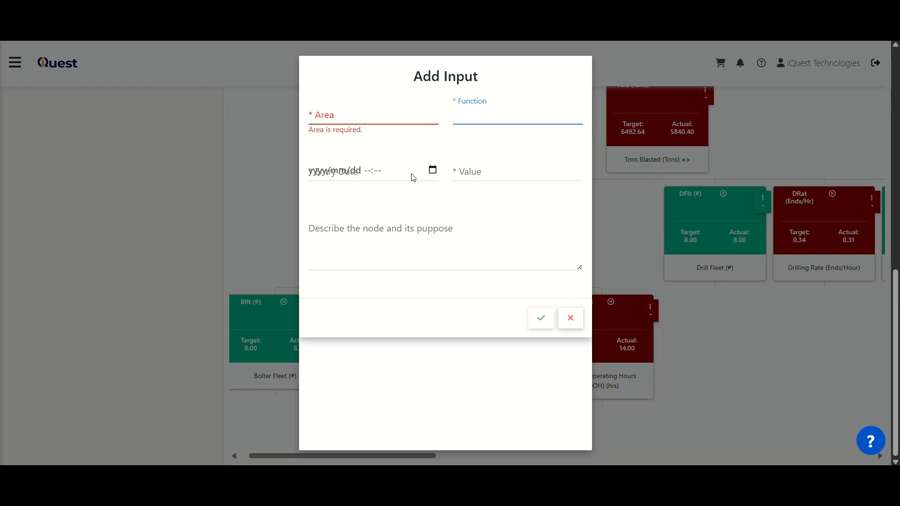
{"action": "left_click", "coordinate": [433, 171]}
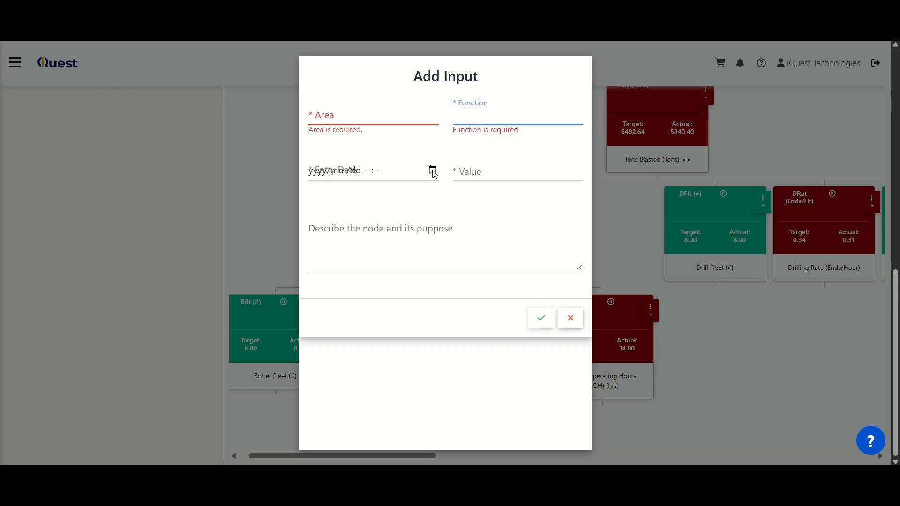
{"action": "left_click", "coordinate": [510, 170]}
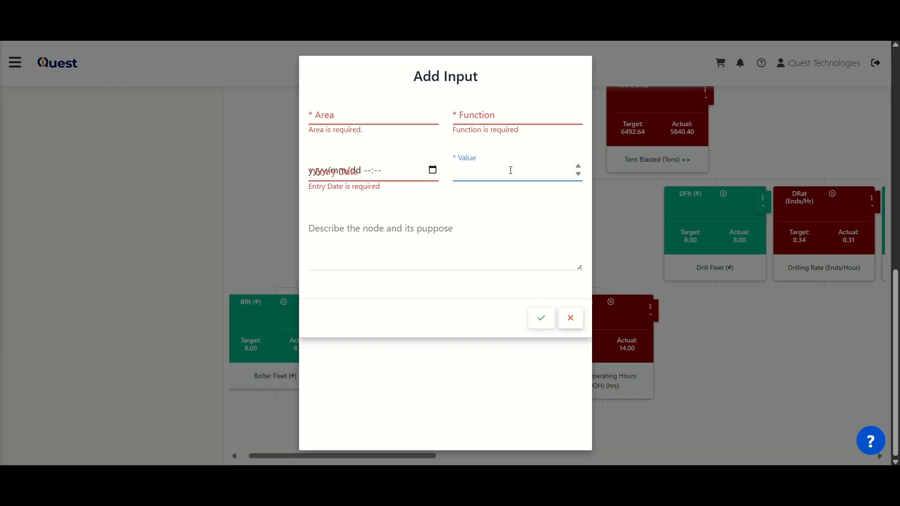
{"action": "left_click", "coordinate": [481, 245]}
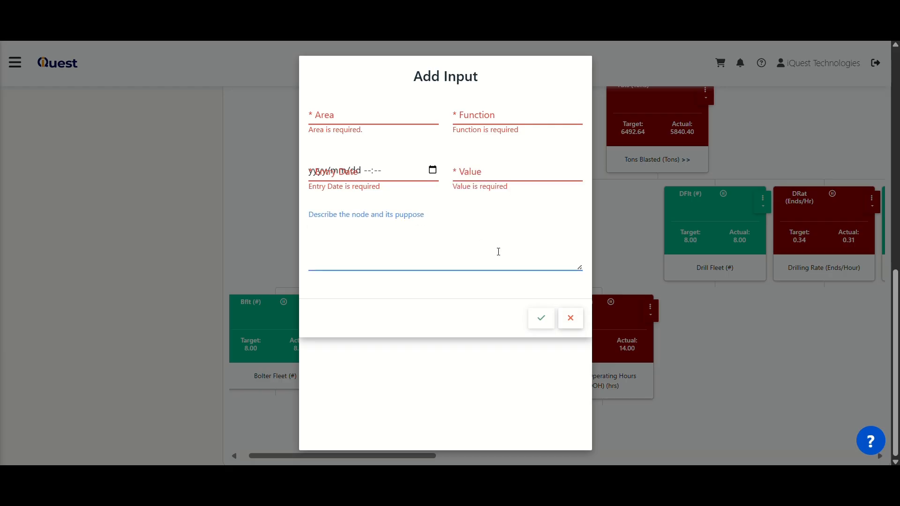
{"action": "left_click", "coordinate": [571, 319]}
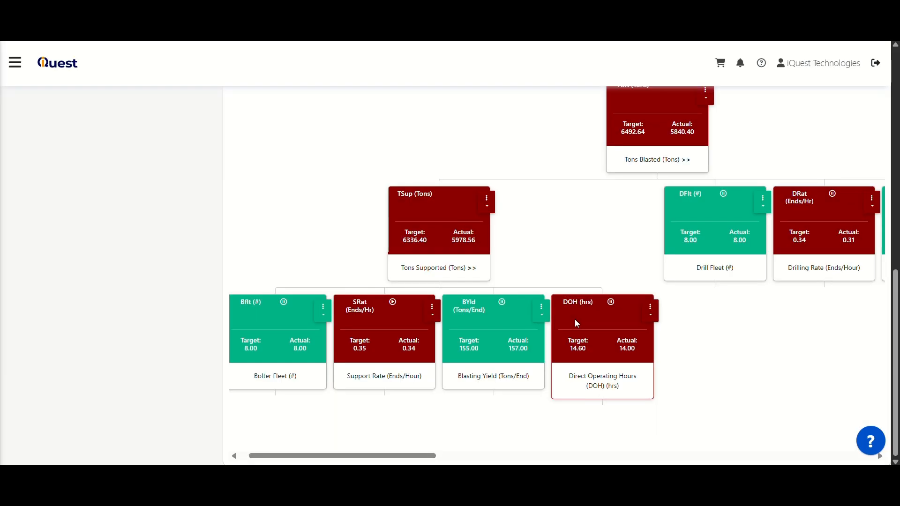
- Switch to the top-level I - iQuest Technologies asset and open Test Model 4 from its value driver models
{"action": "left_click", "coordinate": [432, 308]}
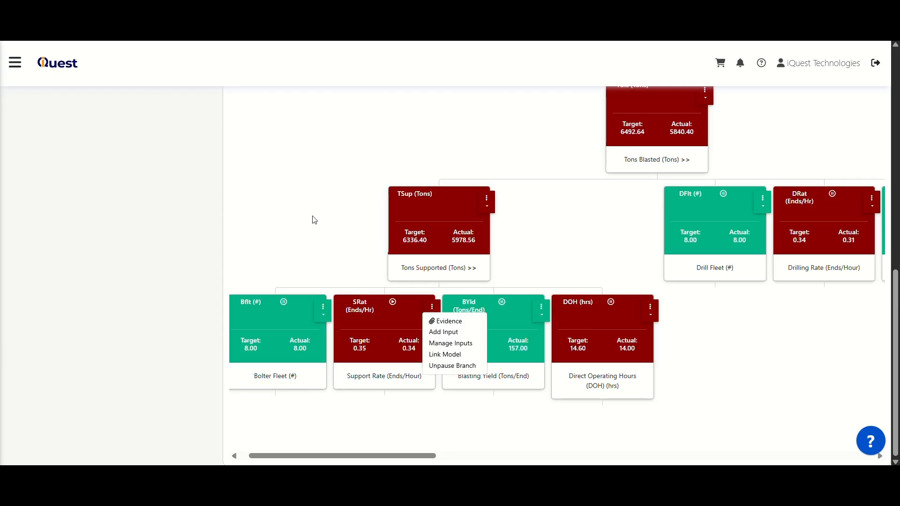
{"action": "scroll", "coordinate": [314, 220], "scroll_direction": "up", "scroll_amount": 1}
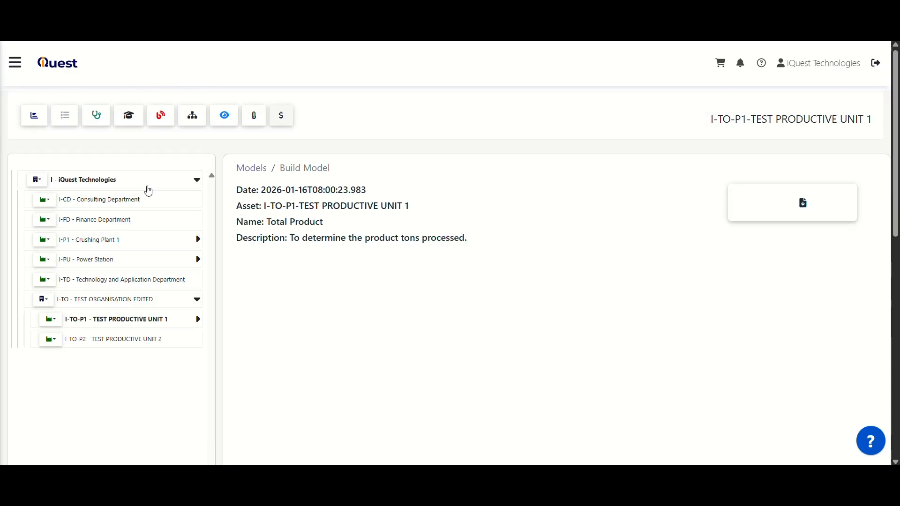
{"action": "left_click", "coordinate": [116, 184]}
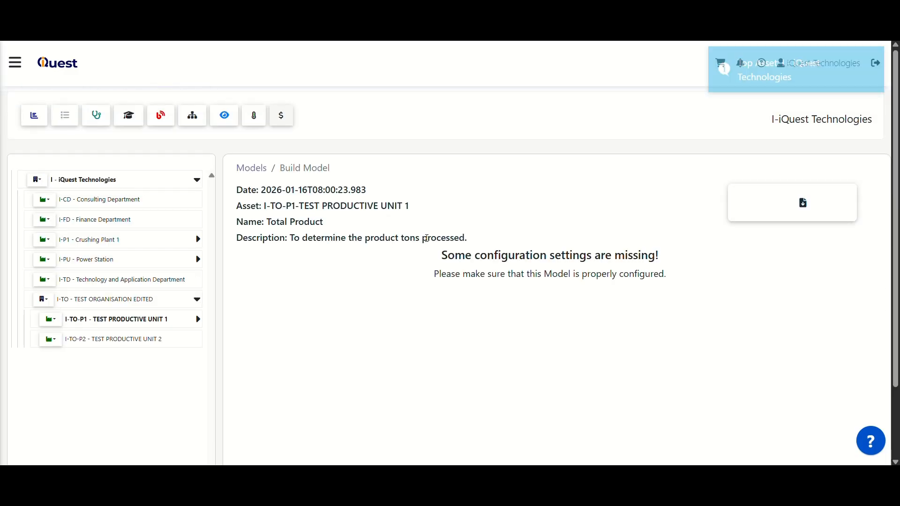
{"action": "left_click", "coordinate": [243, 170]}
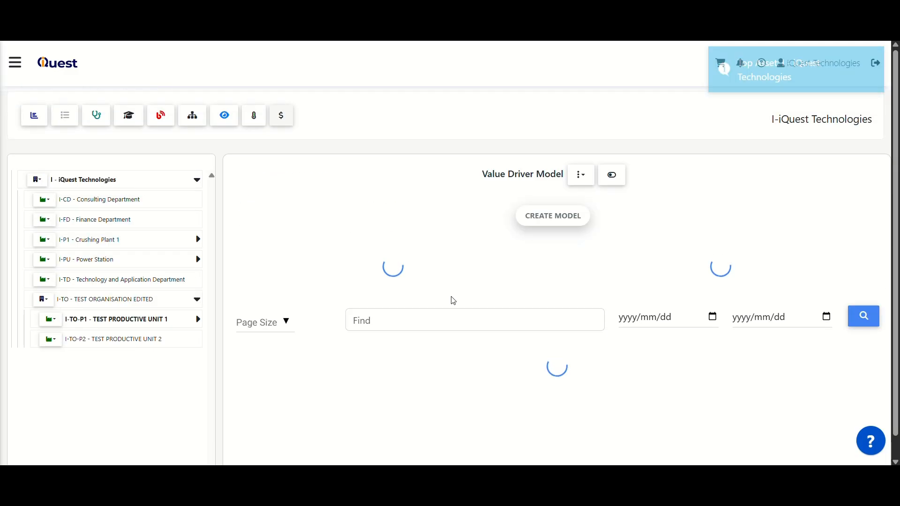
{"action": "scroll", "coordinate": [453, 301], "scroll_direction": "down", "scroll_amount": 2}
{"action": "scroll", "coordinate": [453, 301], "scroll_direction": "down", "scroll_amount": 1}
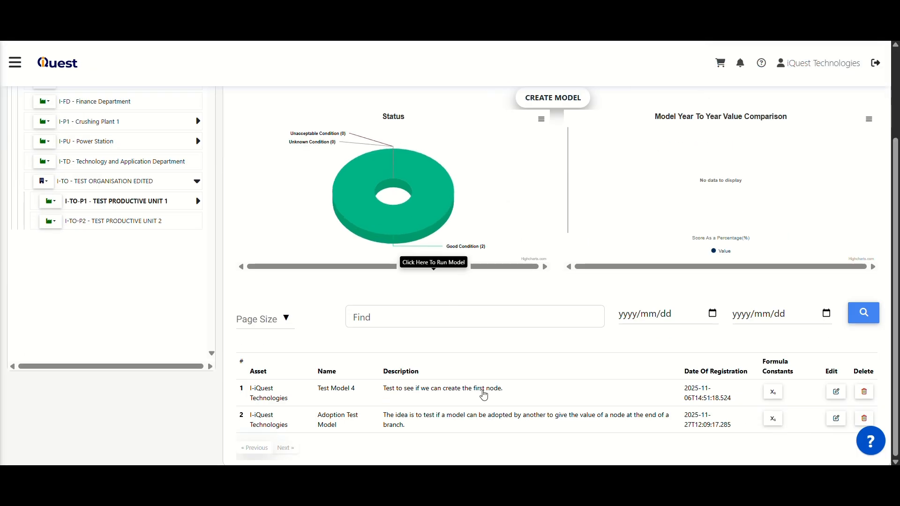
{"action": "left_click", "coordinate": [483, 396]}
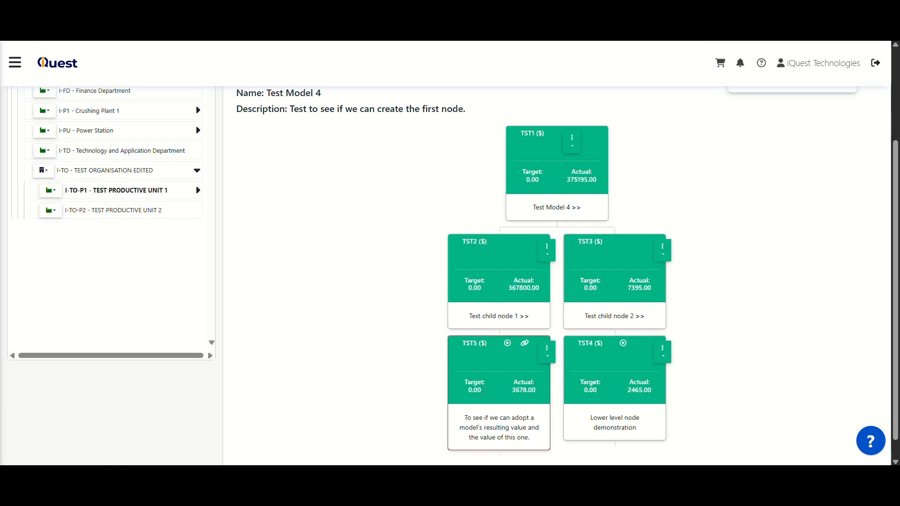
- Review the existing input records of the TST4 "Lower level node demonstration" node and close the list
{"action": "scroll", "coordinate": [661, 336], "scroll_direction": "down", "scroll_amount": 2}
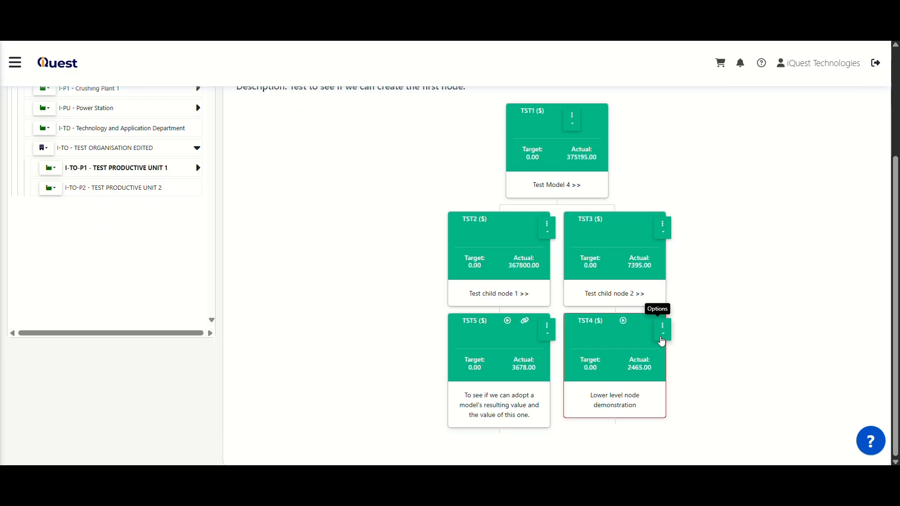
{"action": "left_click", "coordinate": [662, 335]}
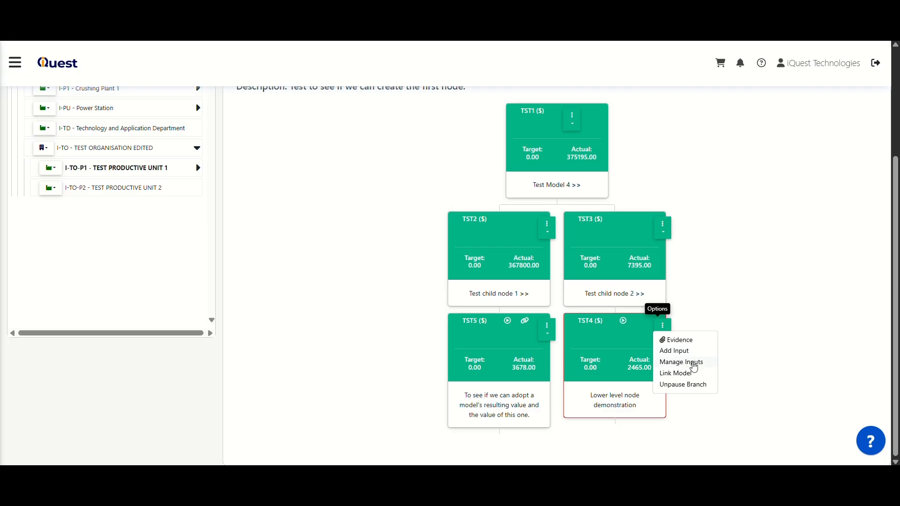
{"action": "left_click", "coordinate": [693, 363]}
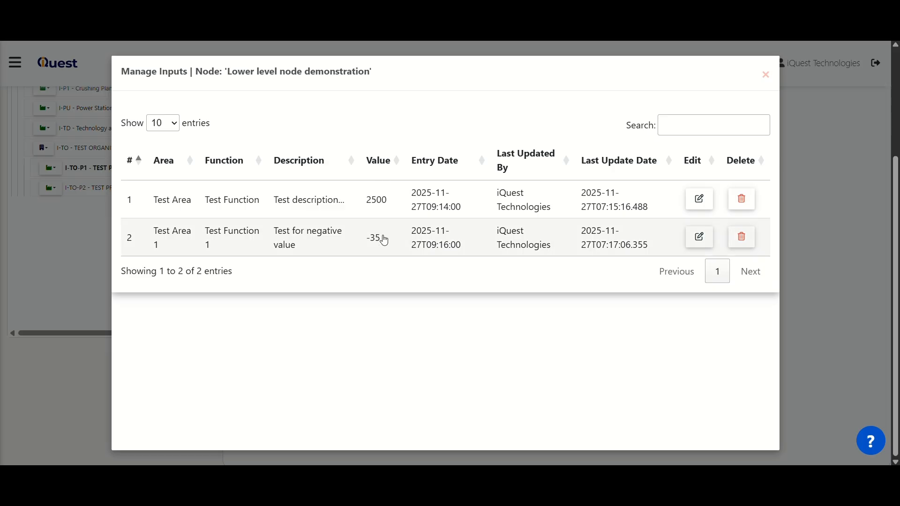
{"action": "left_click", "coordinate": [765, 76]}
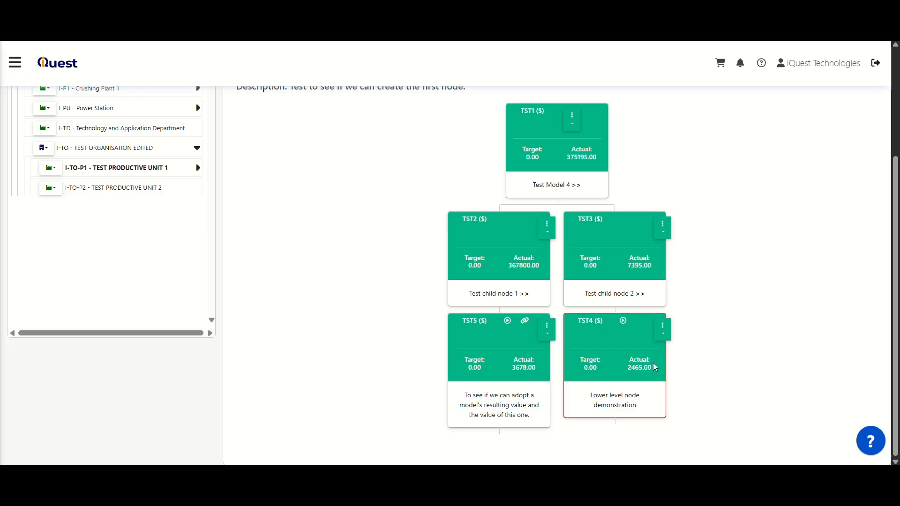
{"action": "left_click", "coordinate": [662, 328]}
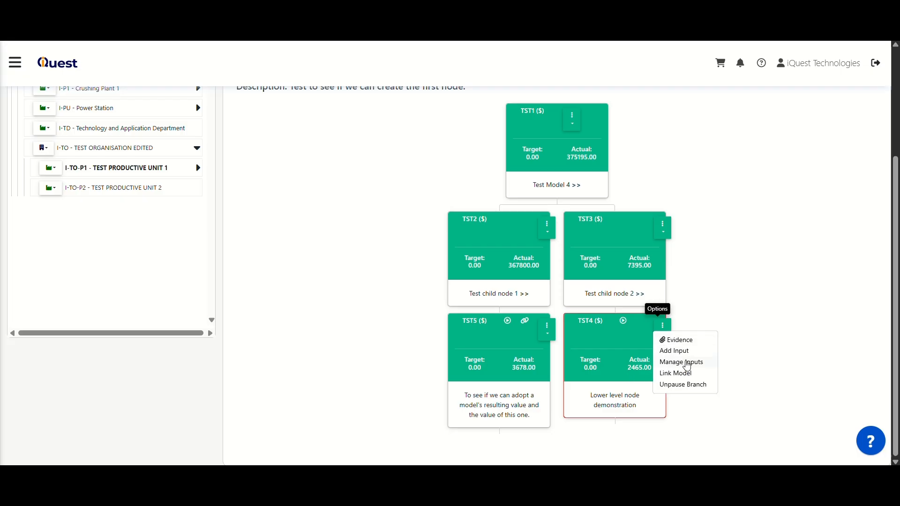
{"action": "left_click", "coordinate": [687, 365]}
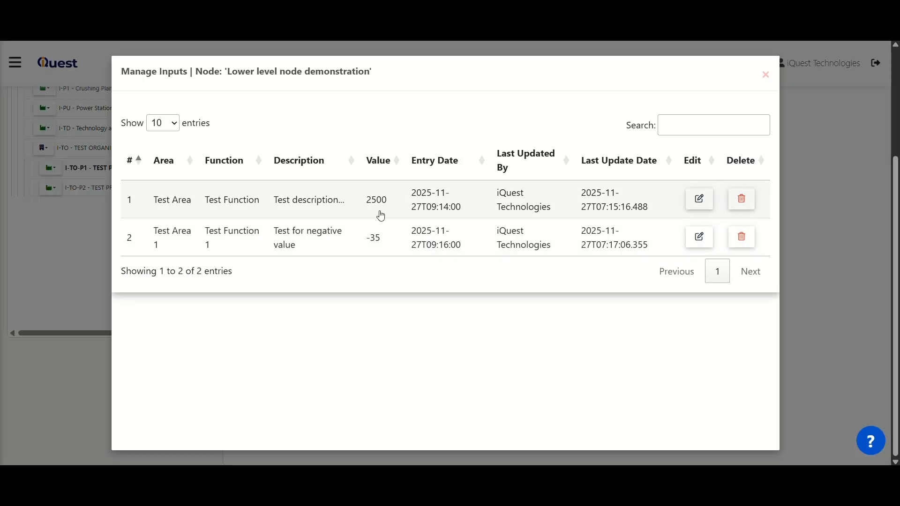
{"action": "left_click", "coordinate": [766, 76]}
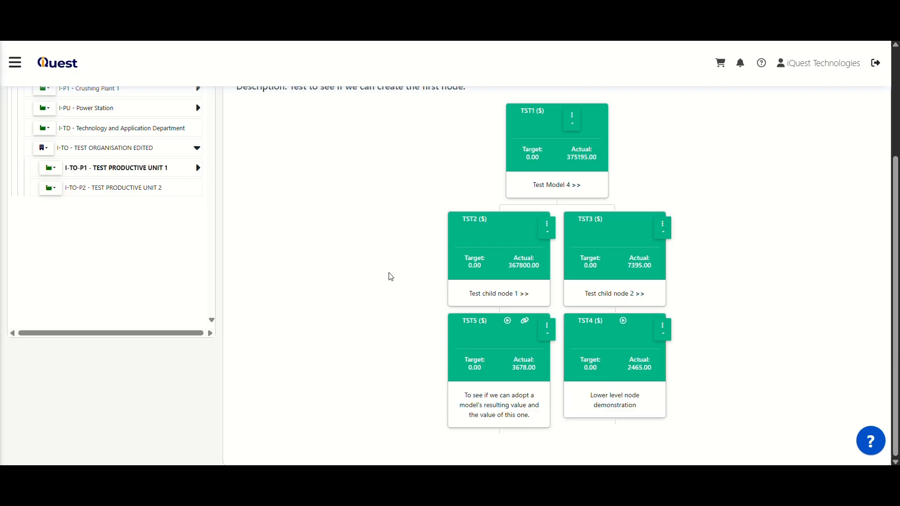
- Switch to the I-TO-P1 Test Productive Unit 1 asset and open its Total Product model
{"action": "left_click", "coordinate": [148, 171]}
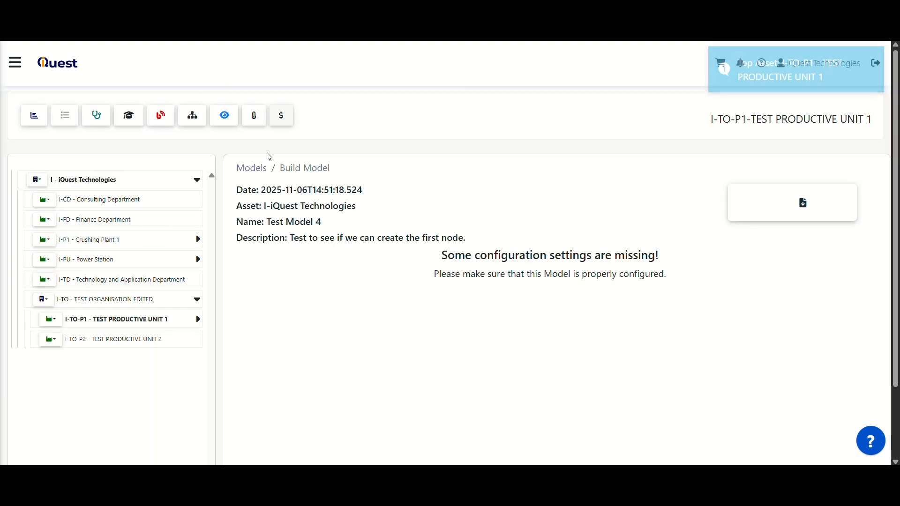
{"action": "left_click", "coordinate": [254, 170]}
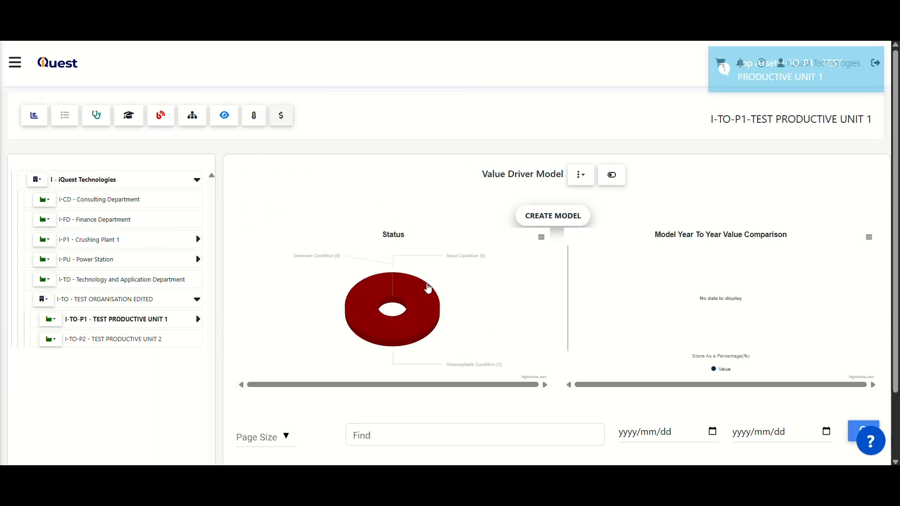
{"action": "scroll", "coordinate": [427, 287], "scroll_direction": "down", "scroll_amount": 2}
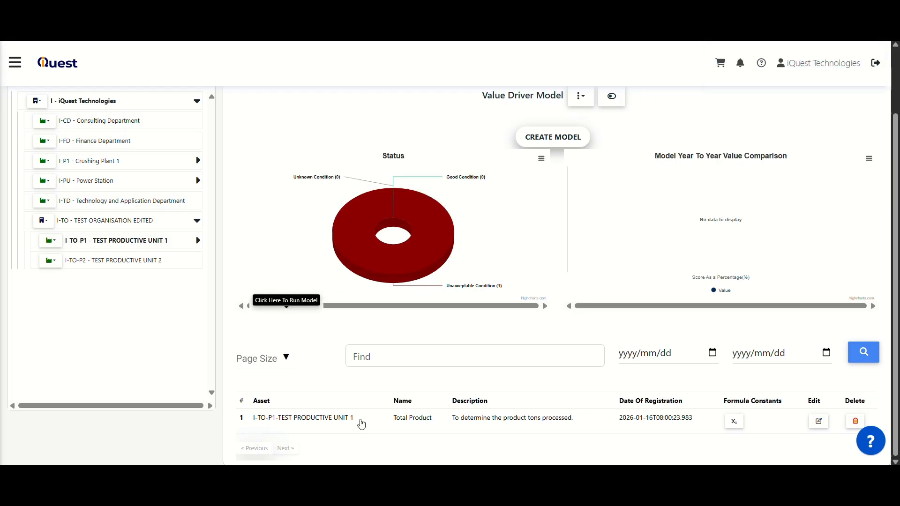
{"action": "left_click", "coordinate": [330, 422]}
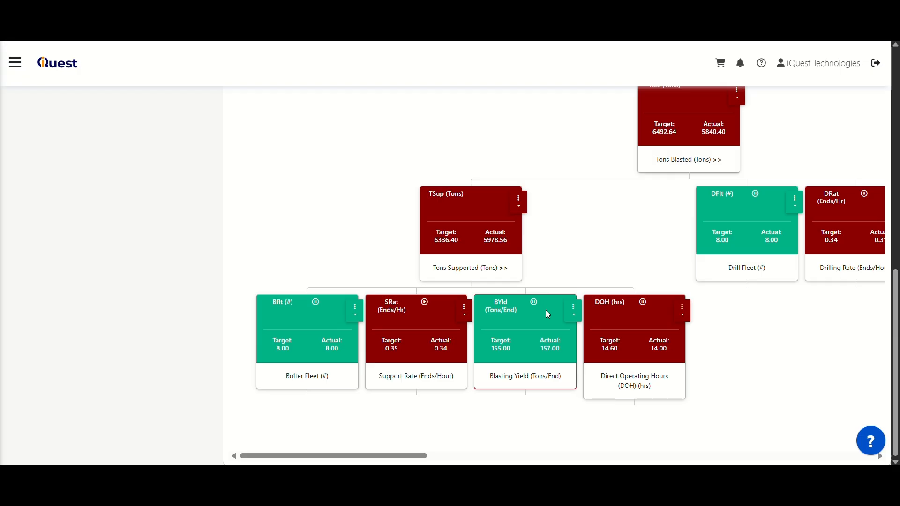
- Review the Tons Supported (TSup) node's formula in the formula builder, close it, and examine the Tons Blasted branch above
{"action": "left_click", "coordinate": [520, 212]}
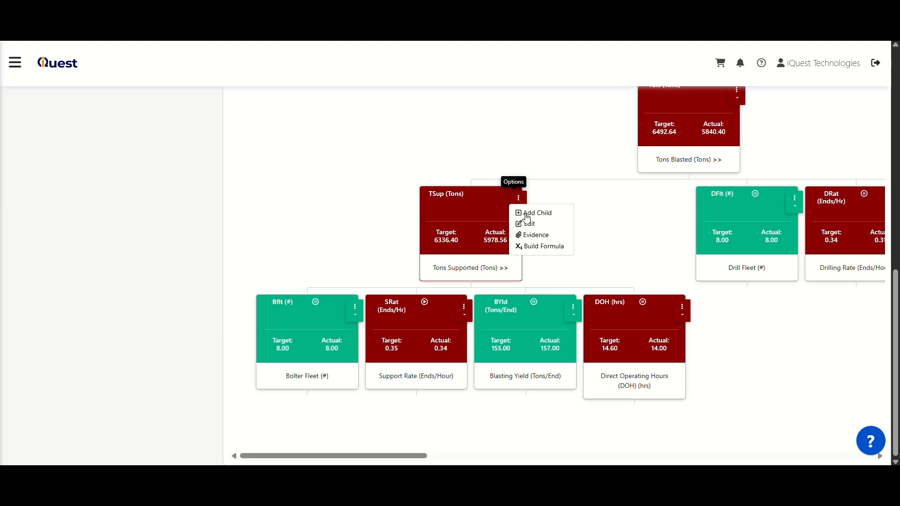
{"action": "left_click", "coordinate": [548, 247]}
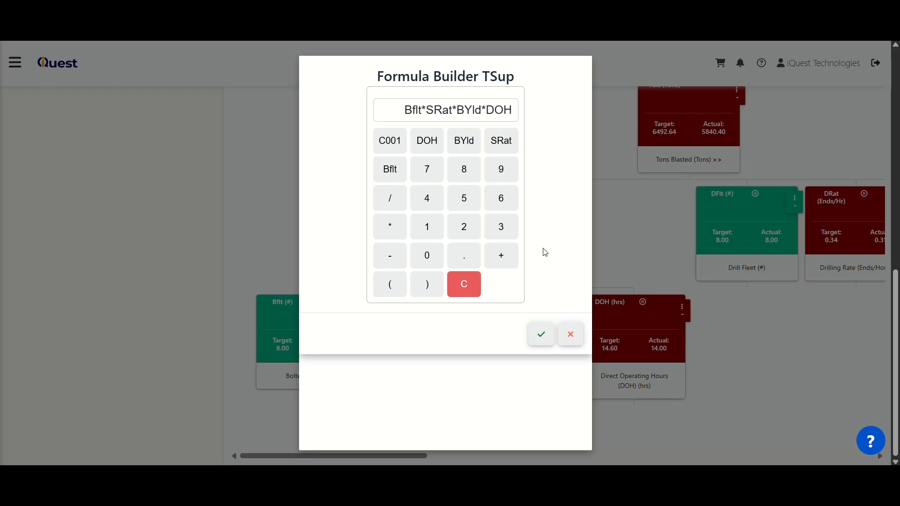
{"action": "left_click", "coordinate": [570, 335]}
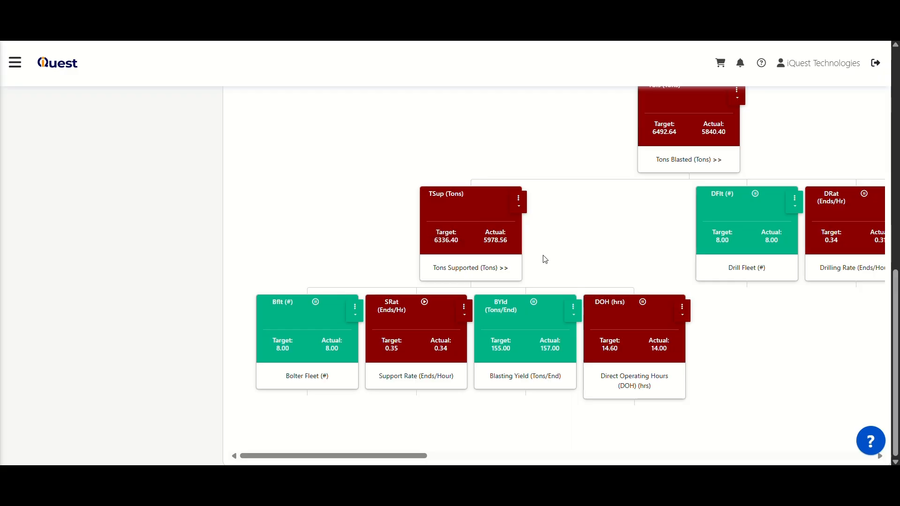
{"action": "scroll", "coordinate": [665, 253], "scroll_direction": "up", "scroll_amount": 2}
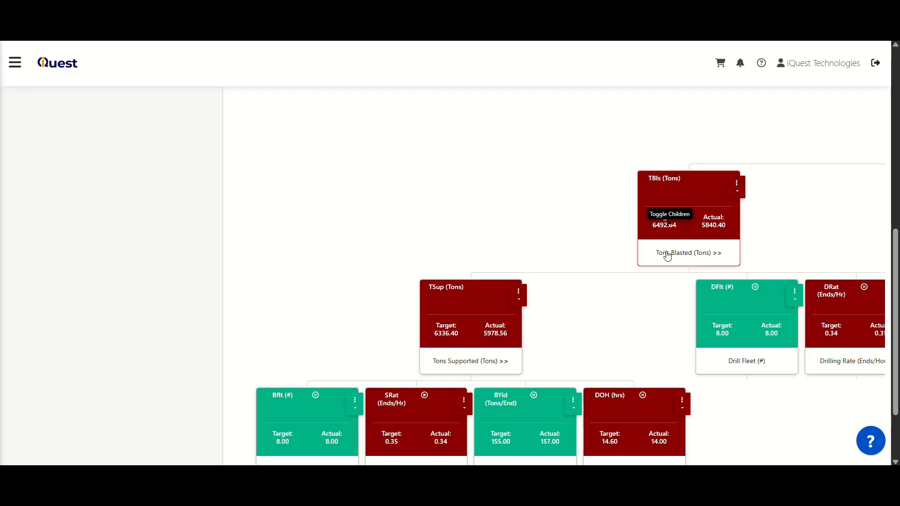
{"action": "scroll", "coordinate": [667, 257], "scroll_direction": "up", "scroll_amount": 1}
{"action": "scroll", "coordinate": [693, 246], "scroll_direction": "down", "scroll_amount": 2}
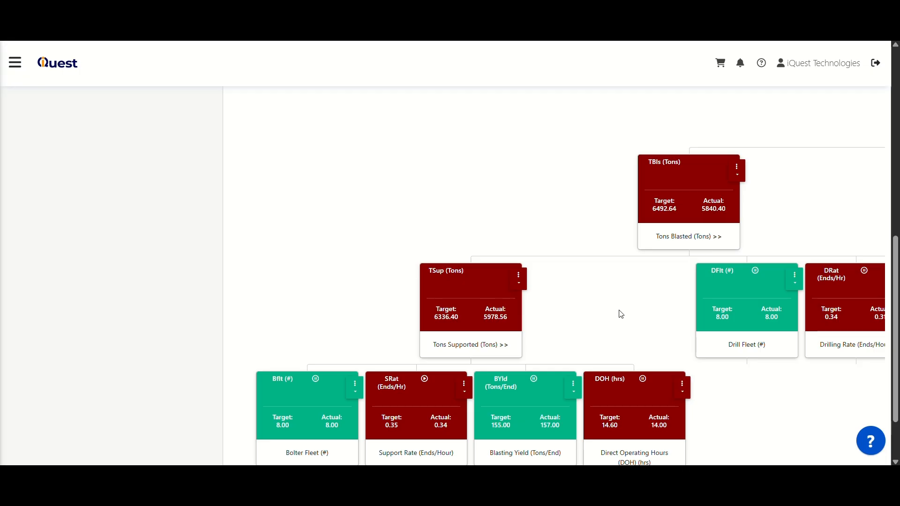
- Review the Tons Supported (TSup) node's formula against its child nodes in the formula builder, close it, and highlight the node's actual value
{"action": "scroll", "coordinate": [620, 314], "scroll_direction": "down", "scroll_amount": 2}
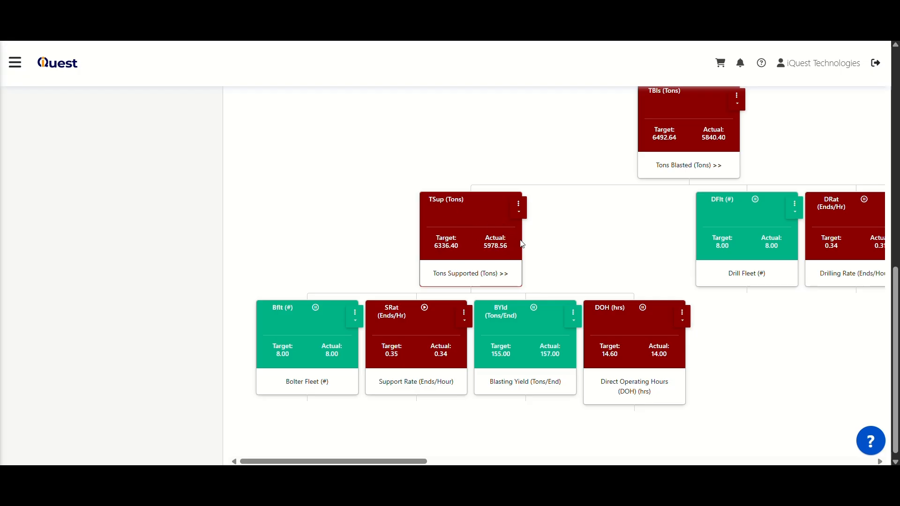
{"action": "left_click", "coordinate": [518, 216]}
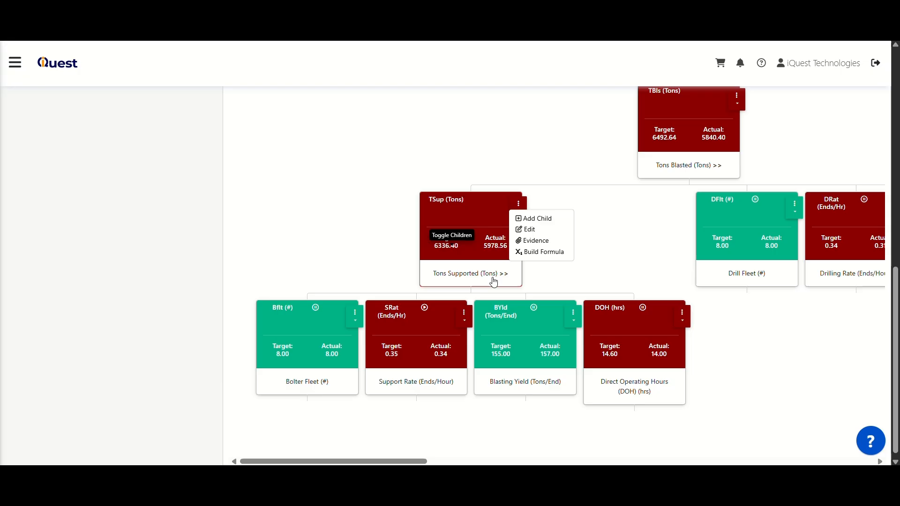
{"action": "left_click", "coordinate": [544, 252]}
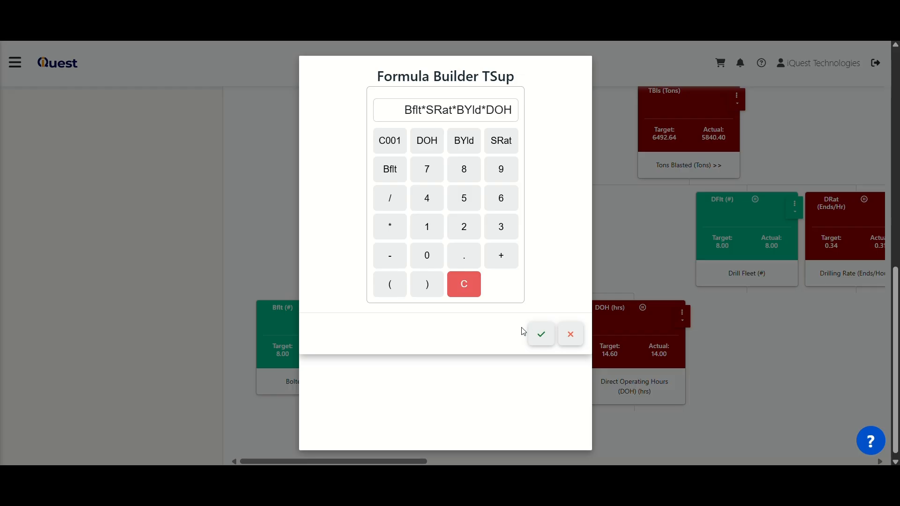
{"action": "left_click", "coordinate": [571, 346]}
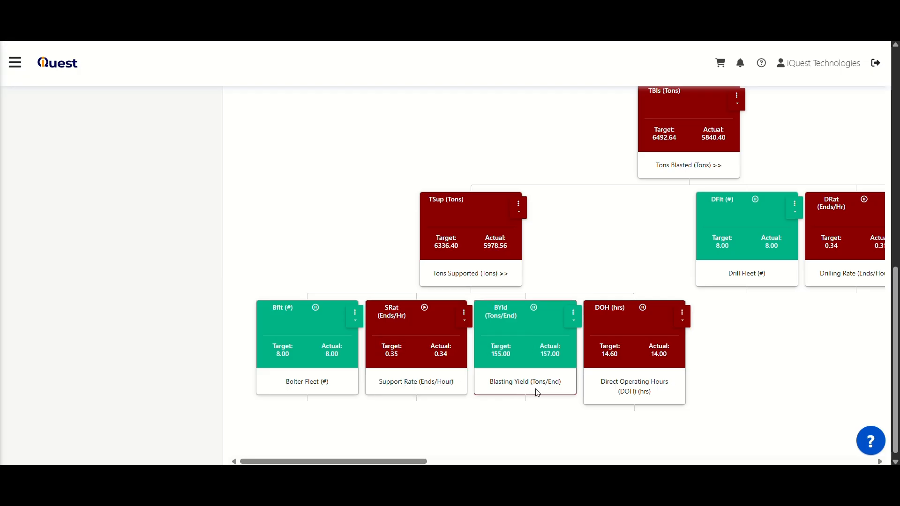
{"action": "left_click", "coordinate": [518, 216]}
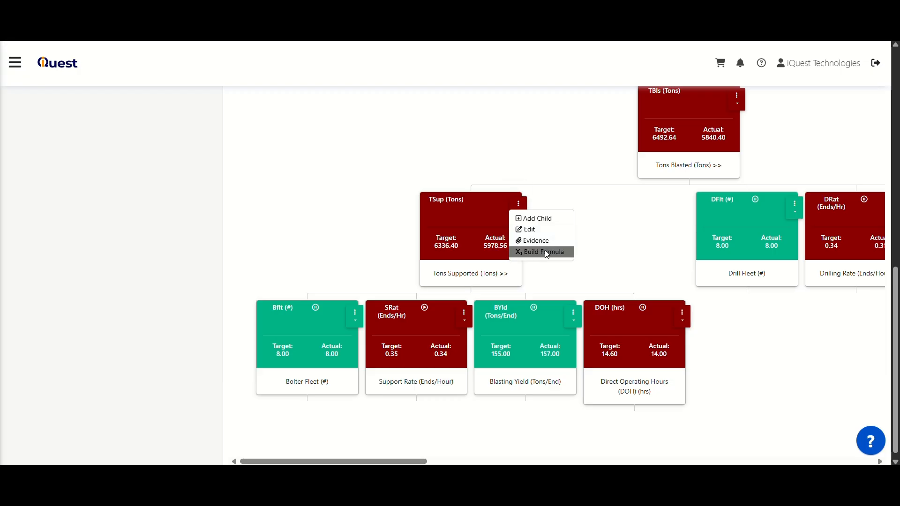
{"action": "left_click", "coordinate": [544, 253]}
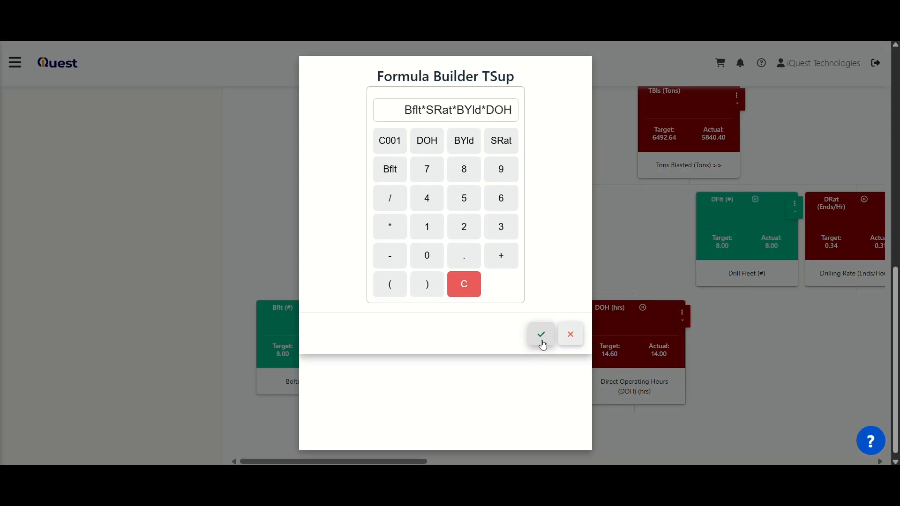
{"action": "left_click", "coordinate": [580, 341]}
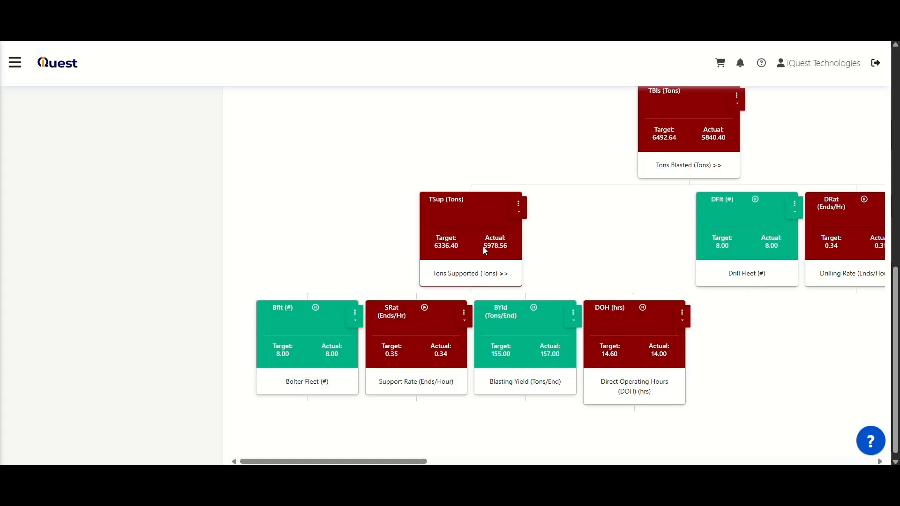
{"action": "left_click_drag", "start_coordinate": [483, 248], "coordinate": [507, 249]}
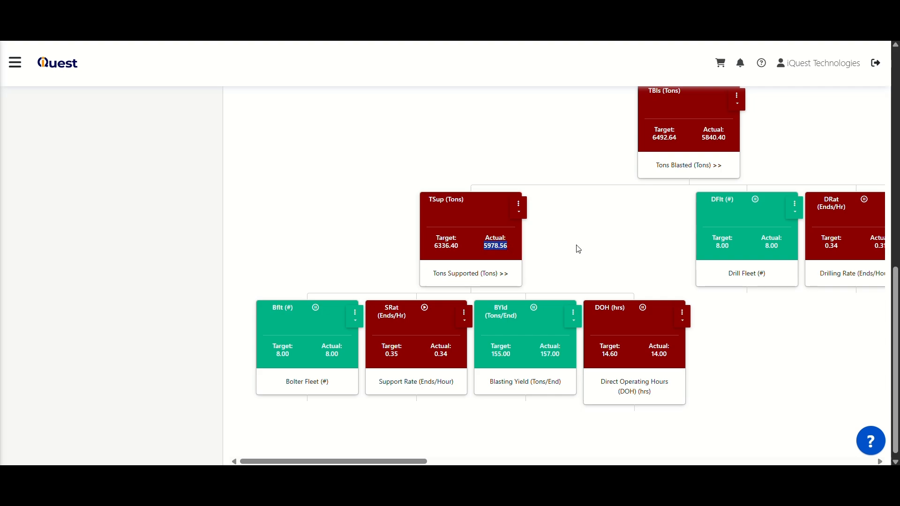
- Trace the model upward from Tons Supported through Tons Blasted and Tons Loaded to Tons hoisted (THST), and highlight the THST actual value
{"action": "scroll", "coordinate": [578, 249], "scroll_direction": "up", "scroll_amount": 4}
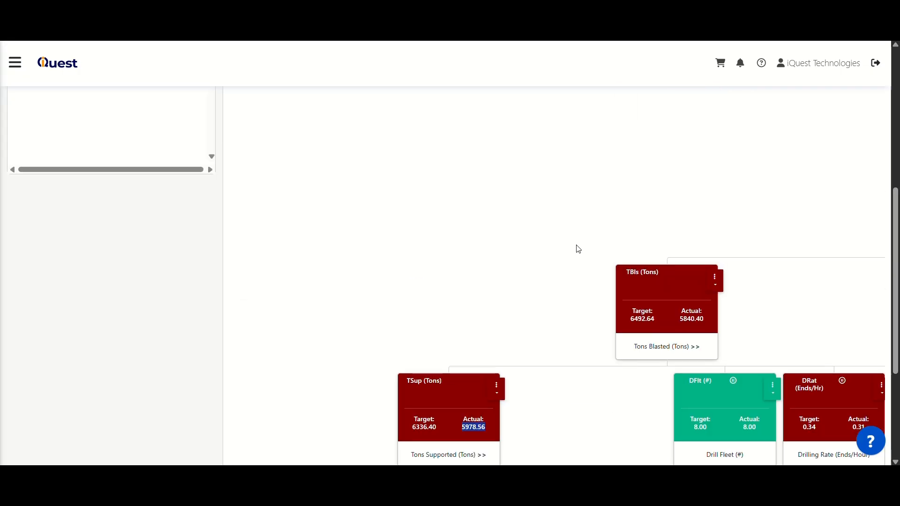
{"action": "scroll", "coordinate": [578, 249], "scroll_direction": "right", "scroll_amount": 5}
{"action": "scroll", "coordinate": [578, 249], "scroll_direction": "right", "scroll_amount": 4}
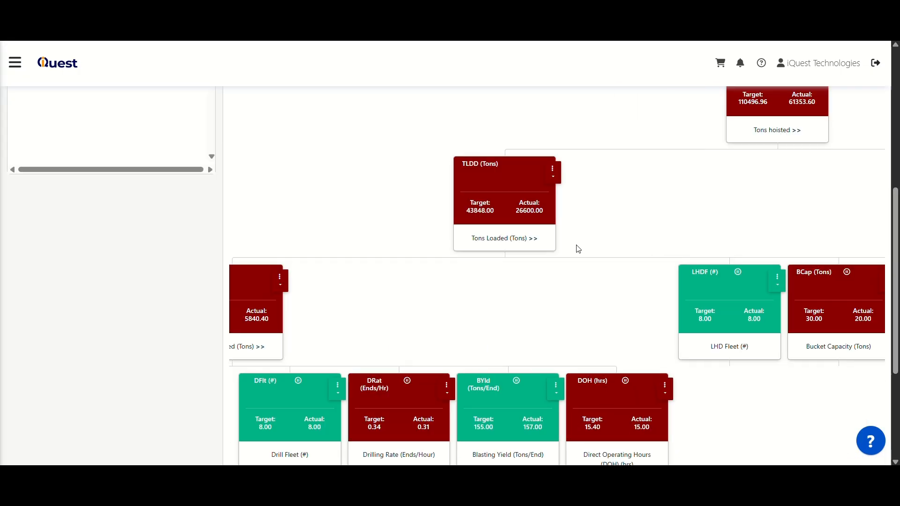
{"action": "scroll", "coordinate": [578, 249], "scroll_direction": "up", "scroll_amount": 3}
{"action": "scroll", "coordinate": [578, 249], "scroll_direction": "right", "scroll_amount": 4}
{"action": "scroll", "coordinate": [578, 246], "scroll_direction": "right", "scroll_amount": 5}
{"action": "scroll", "coordinate": [578, 247], "scroll_direction": "up", "scroll_amount": 3}
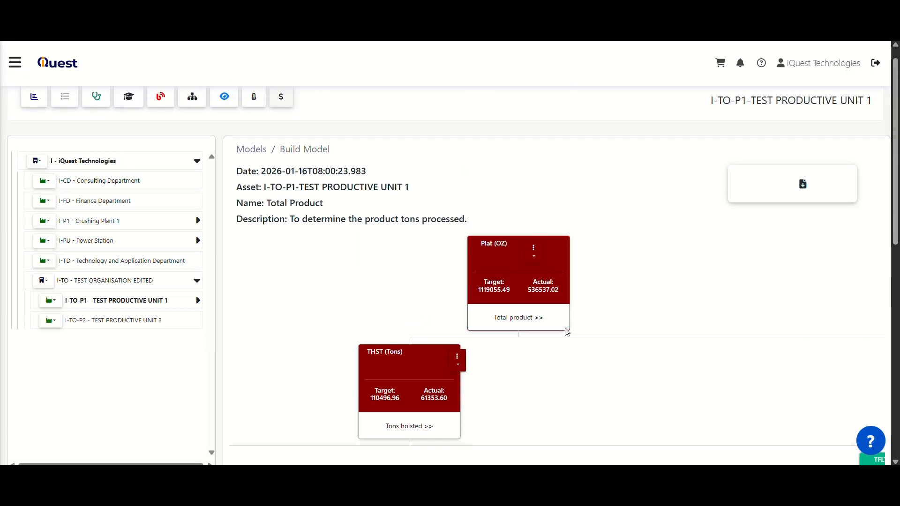
{"action": "left_click_drag", "start_coordinate": [424, 404], "coordinate": [449, 404]}
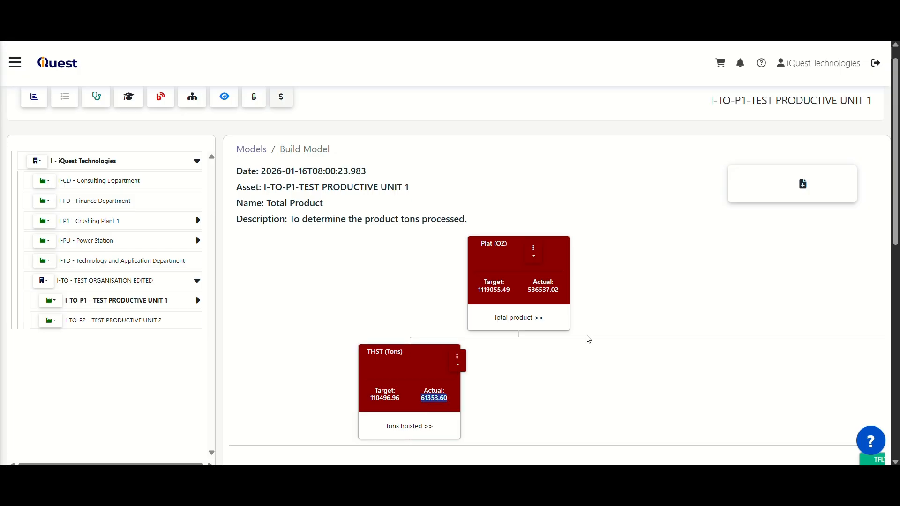
- Examine the Grade and Recovery nodes beside Tons hoisted, and review the top-level Plat node's formula in the formula builder before closing it
{"action": "scroll", "coordinate": [588, 338], "scroll_direction": "right", "scroll_amount": 15}
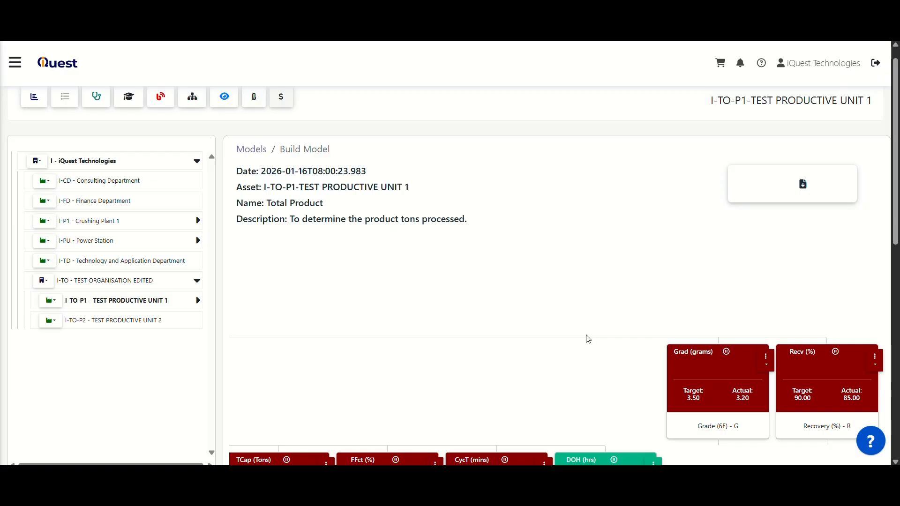
{"action": "scroll", "coordinate": [588, 338], "scroll_direction": "left", "scroll_amount": 3}
{"action": "scroll", "coordinate": [588, 339], "scroll_direction": "right", "scroll_amount": 3}
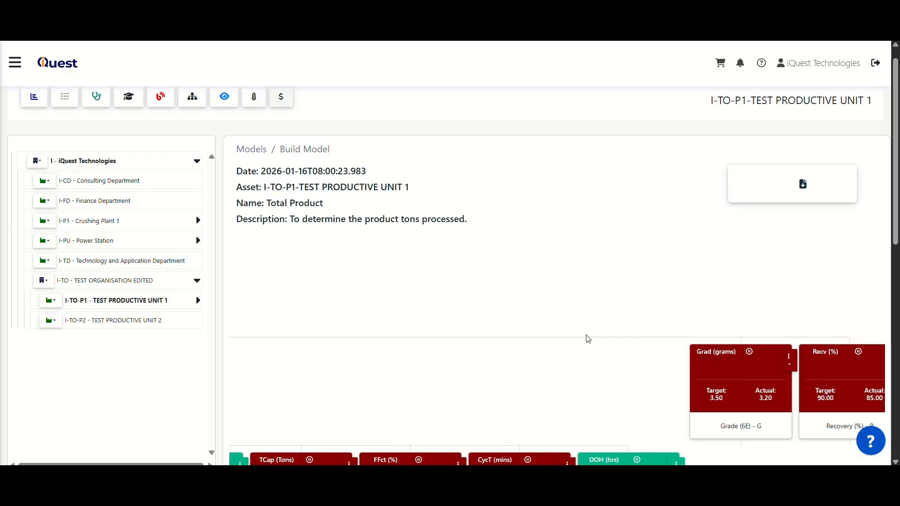
{"action": "scroll", "coordinate": [588, 339], "scroll_direction": "left", "scroll_amount": 15}
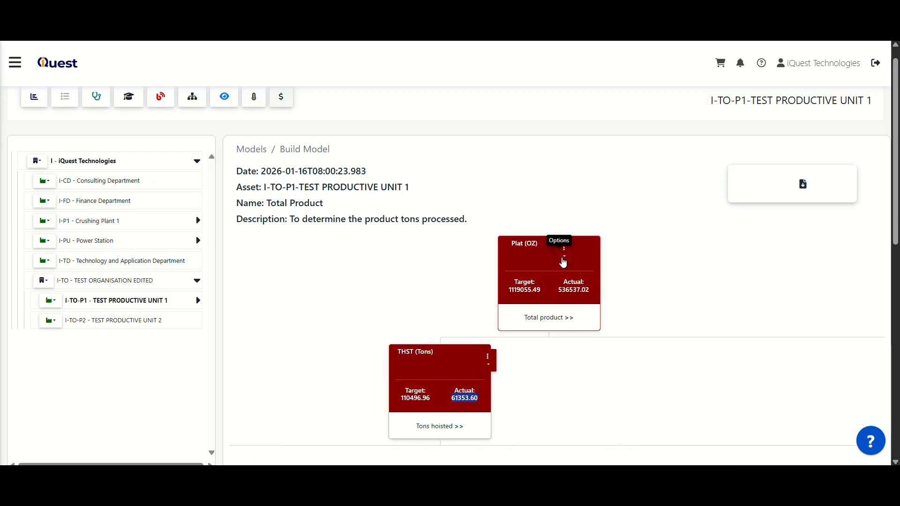
{"action": "left_click", "coordinate": [564, 261]}
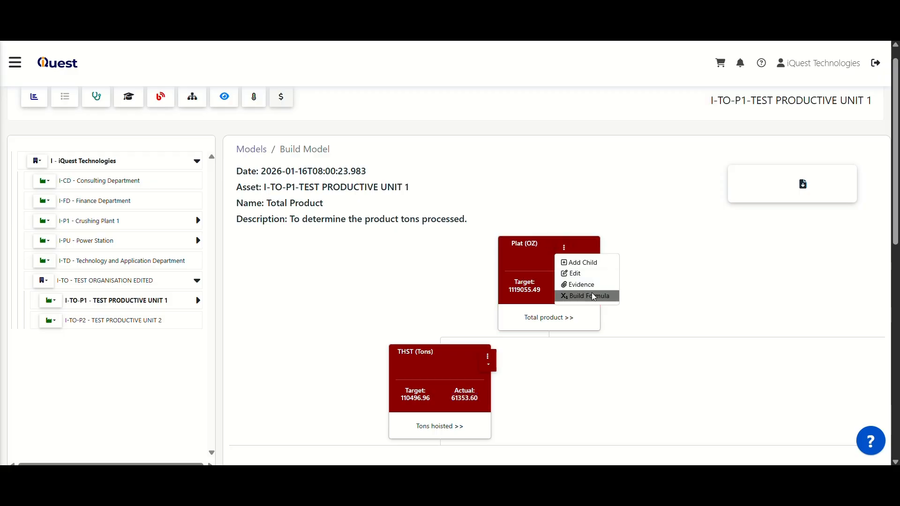
{"action": "left_click", "coordinate": [594, 297]}
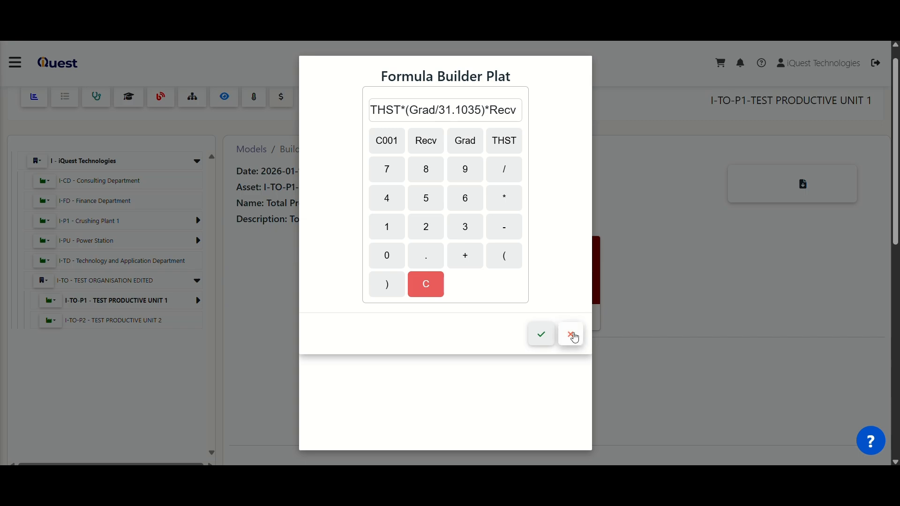
{"action": "left_click", "coordinate": [570, 334]}
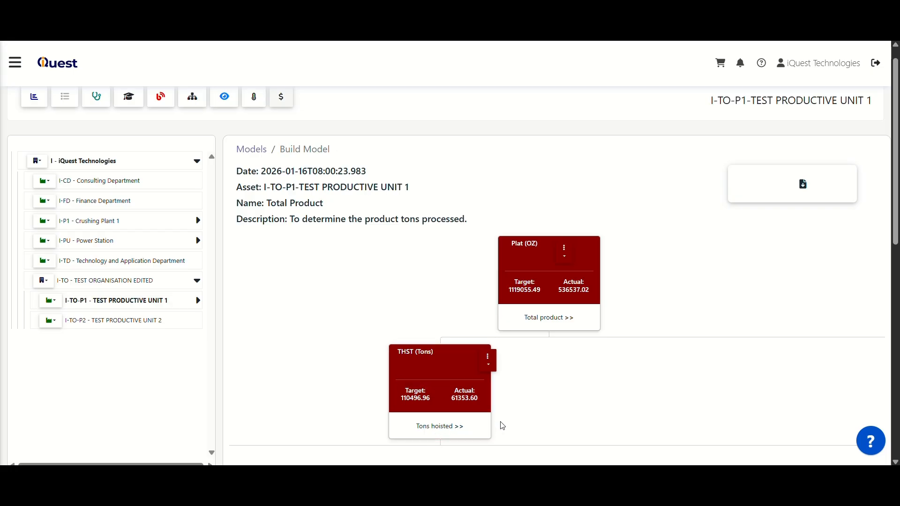
- Examine the Total Product model's Grade, Recovery and lower-level branches, and return to the top-level Plat node
{"action": "scroll", "coordinate": [503, 426], "scroll_direction": "right", "scroll_amount": 10}
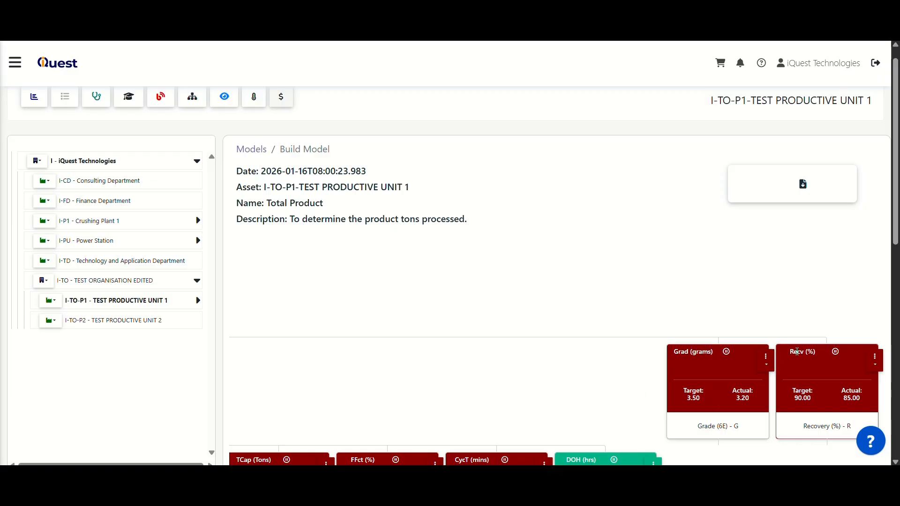
{"action": "scroll", "coordinate": [698, 419], "scroll_direction": "left", "scroll_amount": 6}
{"action": "scroll", "coordinate": [698, 419], "scroll_direction": "down", "scroll_amount": 3}
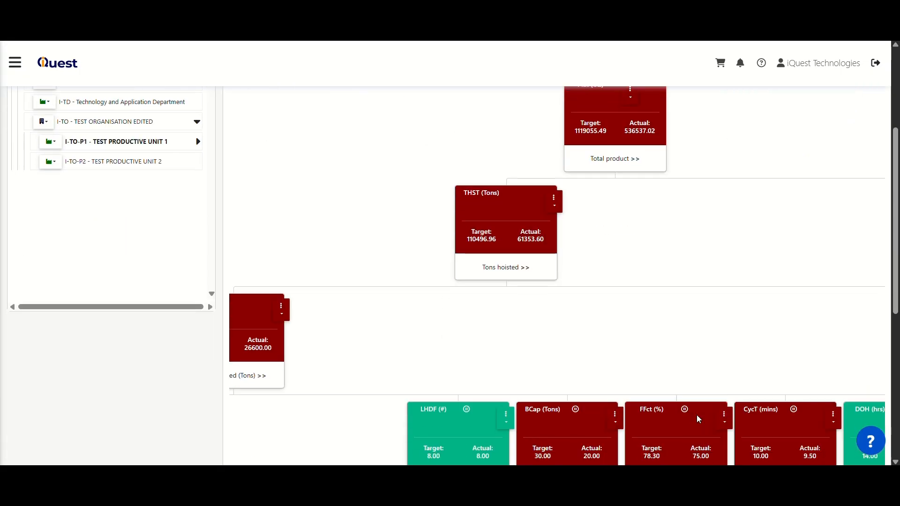
{"action": "scroll", "coordinate": [698, 419], "scroll_direction": "up", "scroll_amount": 1}
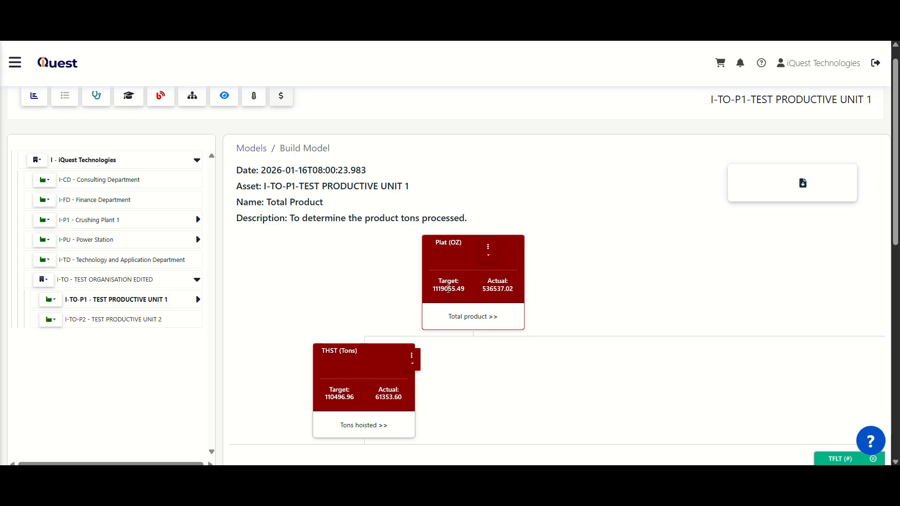
{"action": "scroll", "coordinate": [448, 289], "scroll_direction": "right", "scroll_amount": 12}
{"action": "scroll", "coordinate": [448, 289], "scroll_direction": "down", "scroll_amount": 8}
{"action": "scroll", "coordinate": [448, 289], "scroll_direction": "up", "scroll_amount": 7}
{"action": "scroll", "coordinate": [448, 289], "scroll_direction": "left", "scroll_amount": 7}
{"action": "scroll", "coordinate": [448, 292], "scroll_direction": "left", "scroll_amount": 5}
{"action": "scroll", "coordinate": [448, 293], "scroll_direction": "up", "scroll_amount": 3}
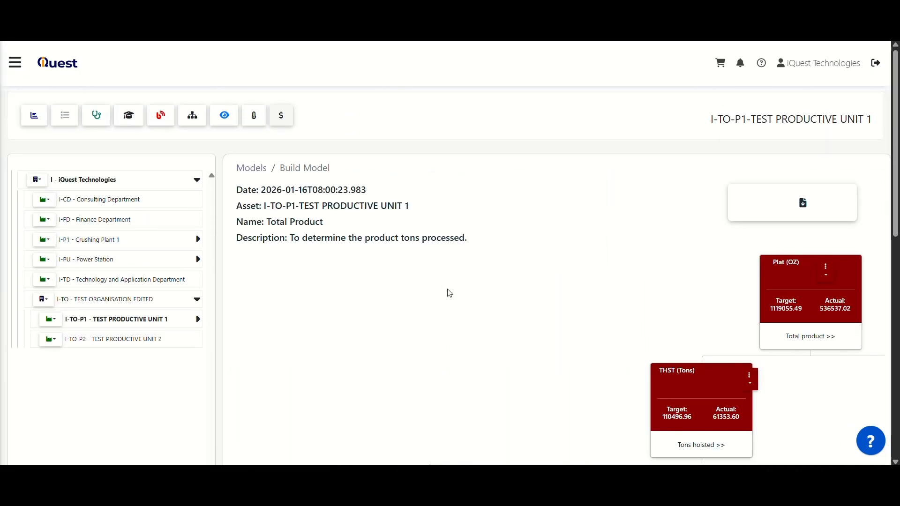
{"action": "scroll", "coordinate": [449, 292], "scroll_direction": "right", "scroll_amount": 8}
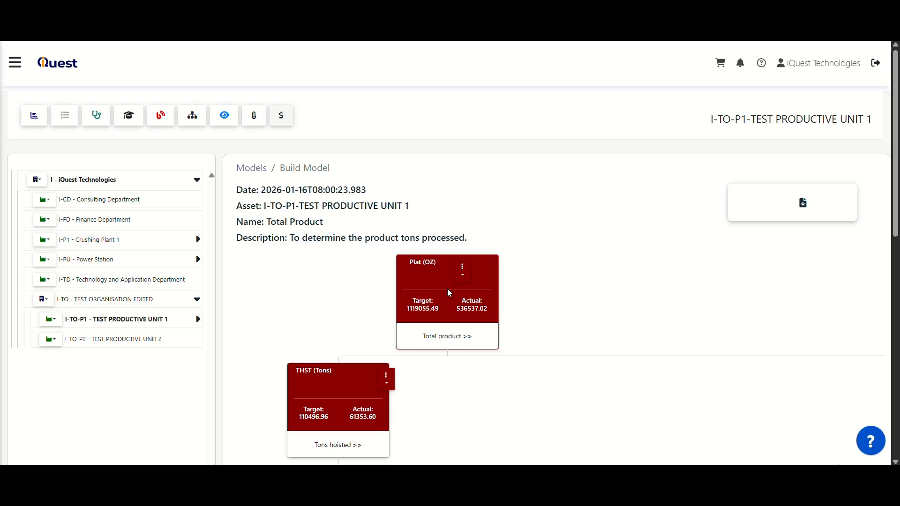